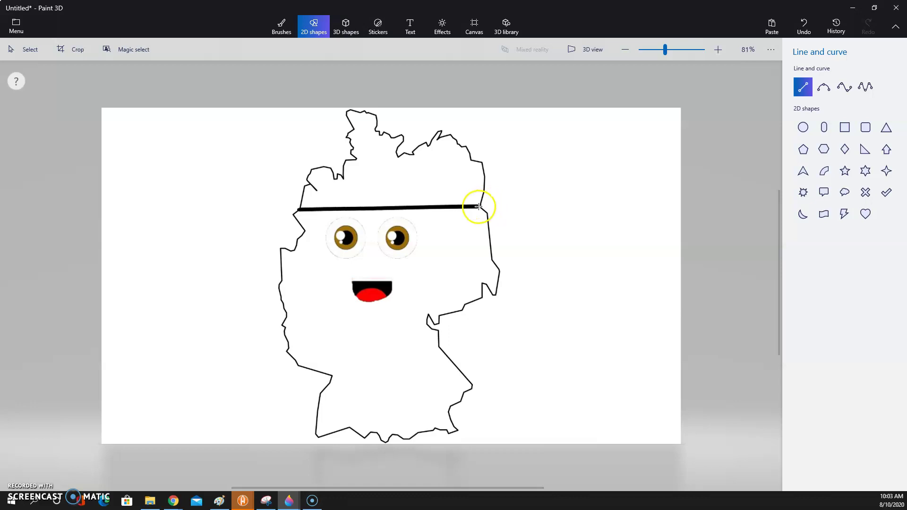
- Fill the part of the map outline above the black dividing line with black
left_click(564, 190)
left_click(281, 24)
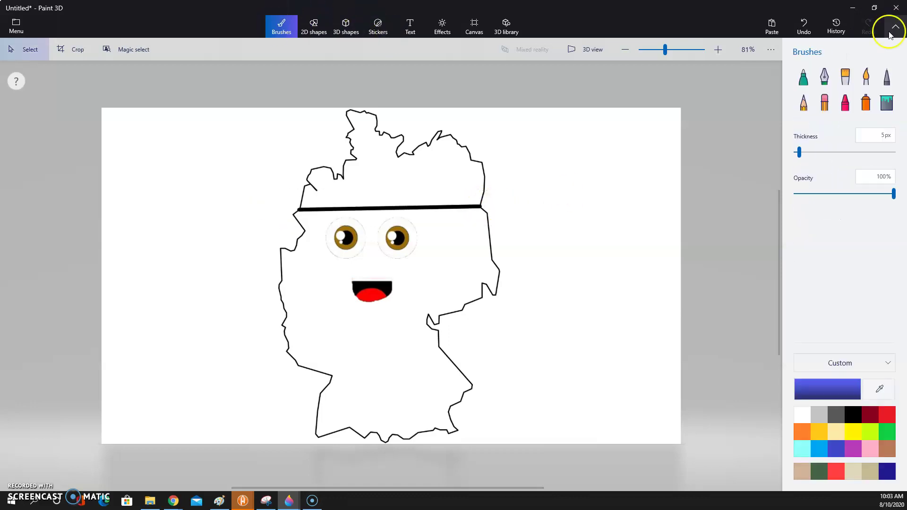
left_click(881, 104)
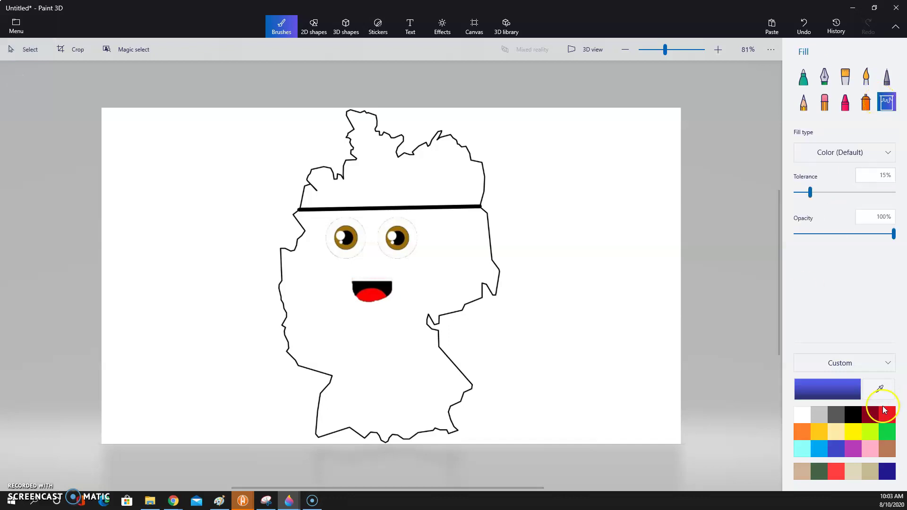
left_click(853, 414)
left_click(401, 177)
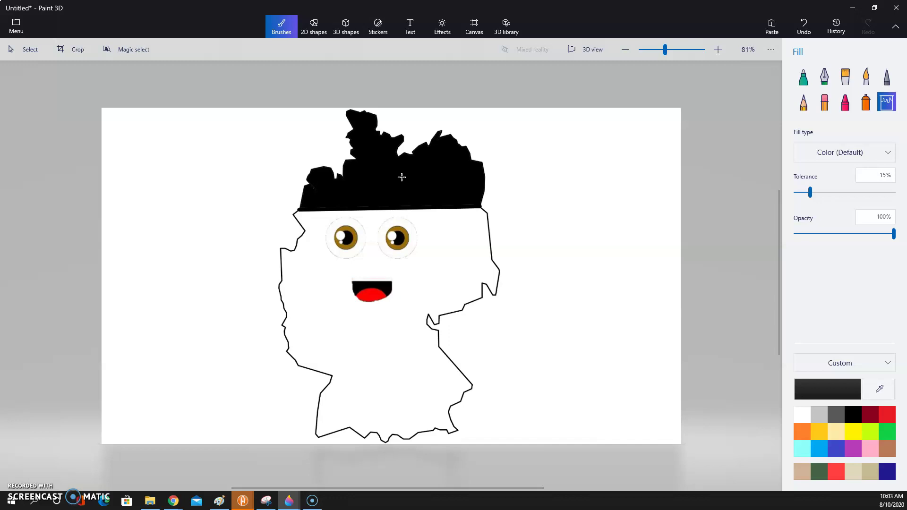
left_click(324, 29)
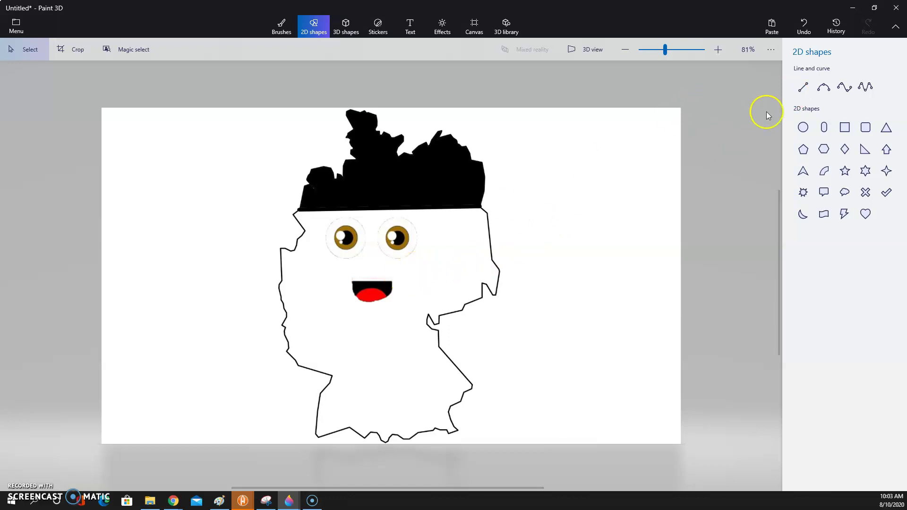
left_click(805, 89)
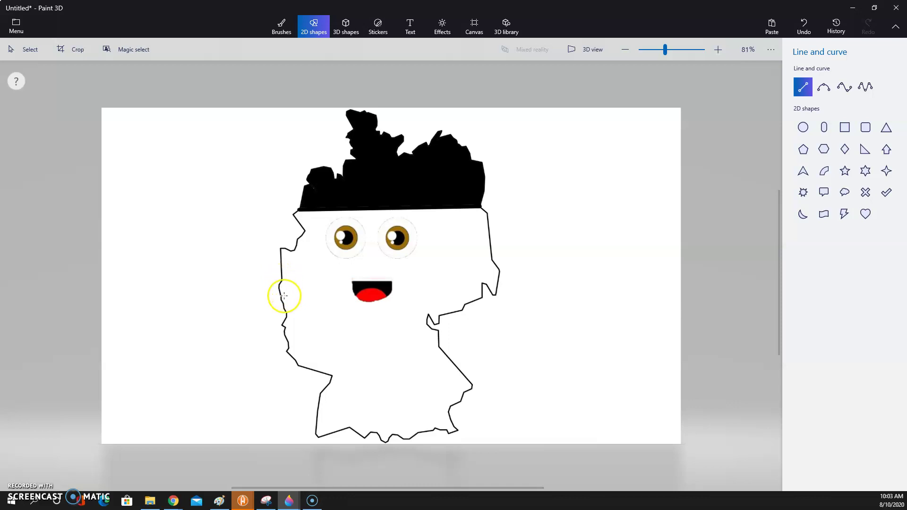
left_click_drag(280, 290, 356, 290)
key("Escape")
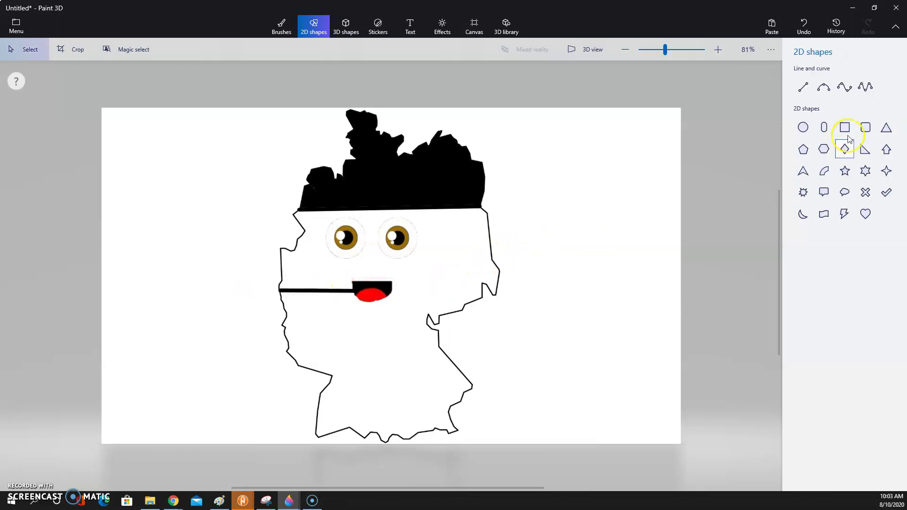
left_click(802, 87)
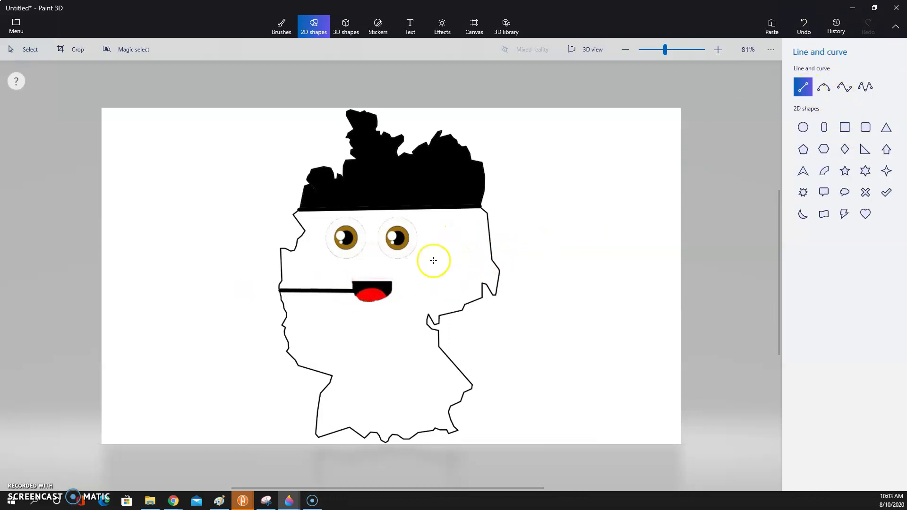
left_click_drag(389, 290, 456, 289)
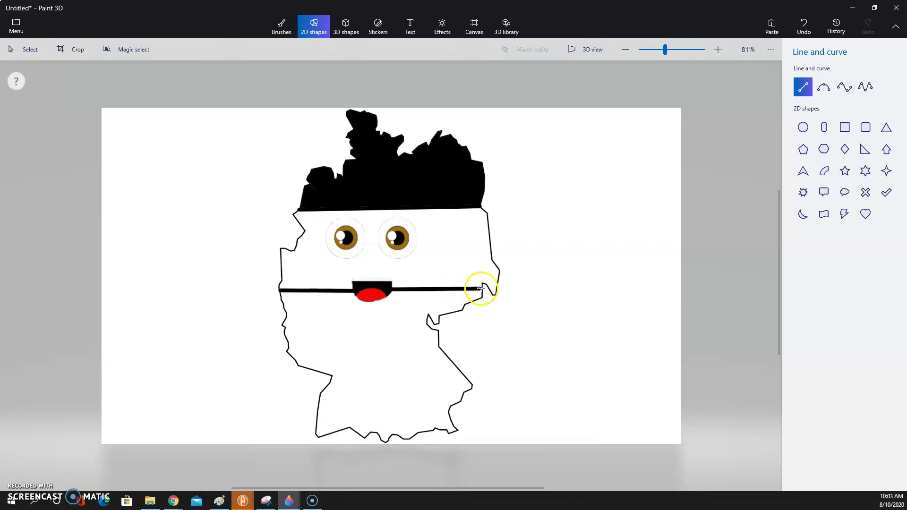
left_click_drag(480, 288, 481, 288)
left_click(479, 259)
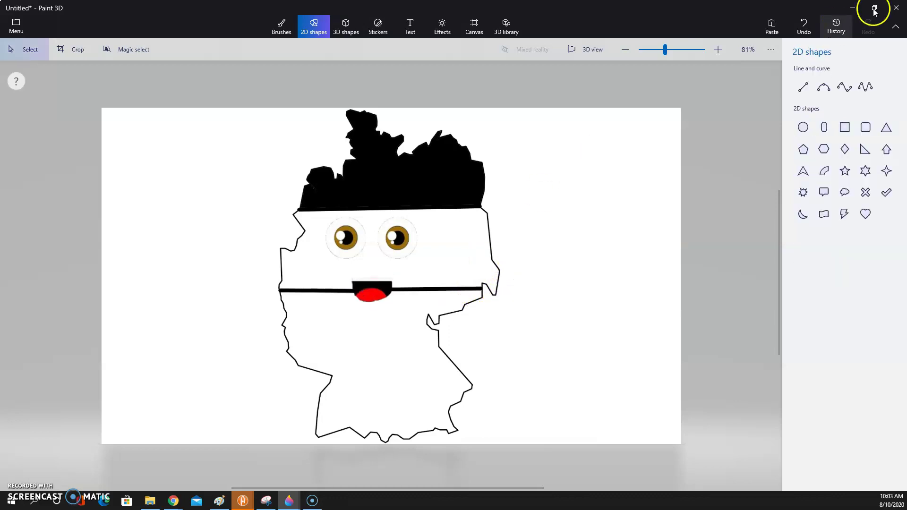
left_click(806, 27)
left_click(805, 27)
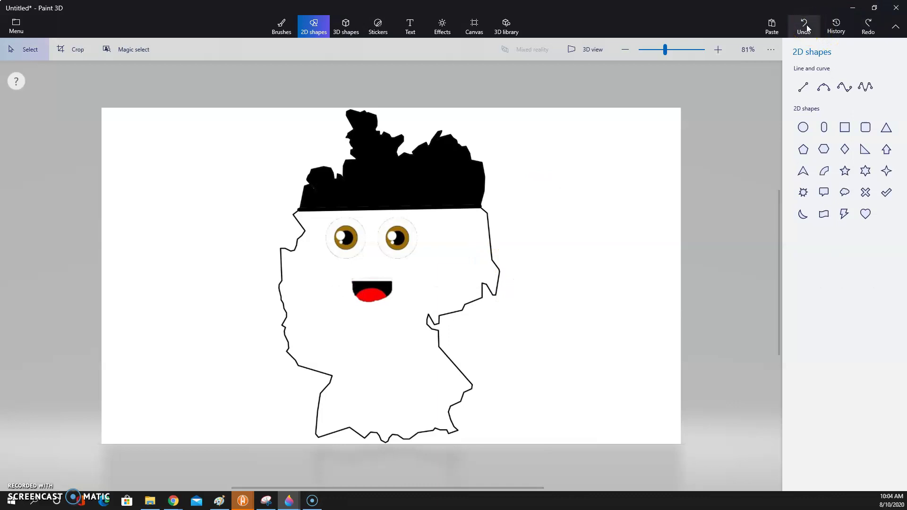
- Set the straight line colour to red on a short test line beside the map, and remove the test line
left_click(803, 86)
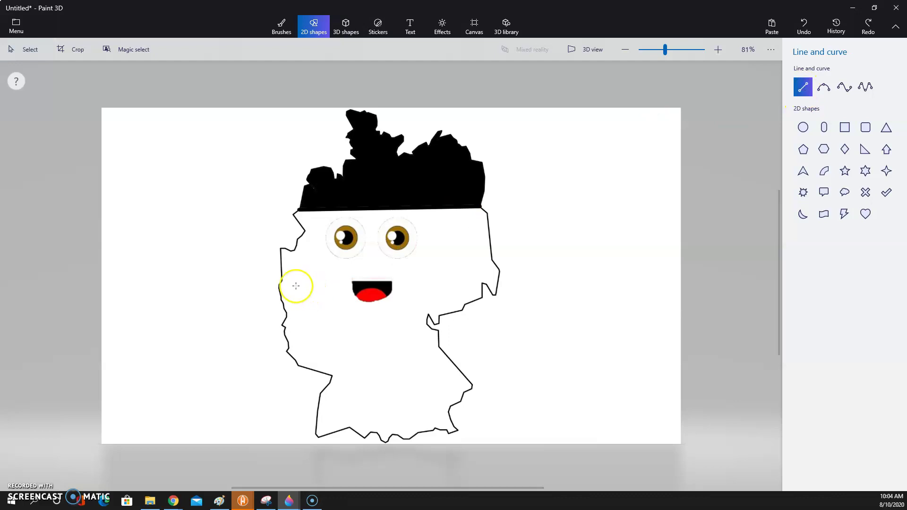
left_click_drag(533, 174, 536, 182)
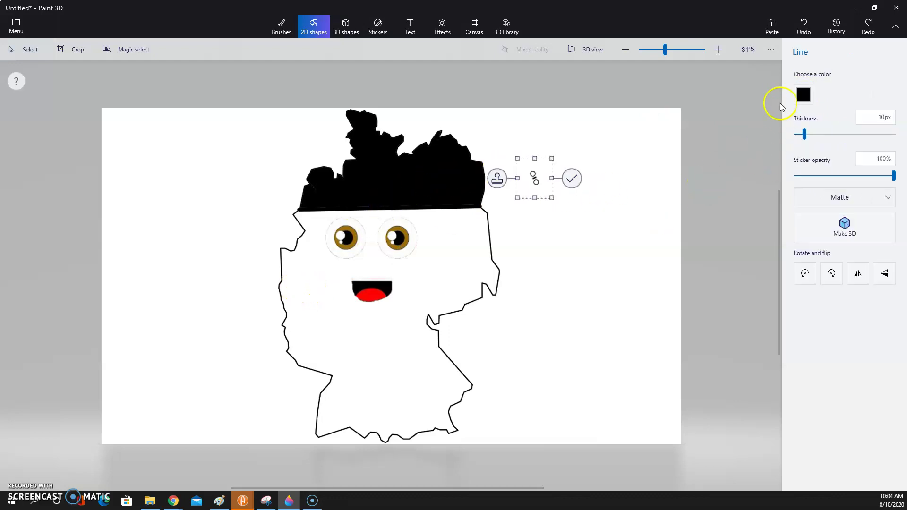
left_click(803, 94)
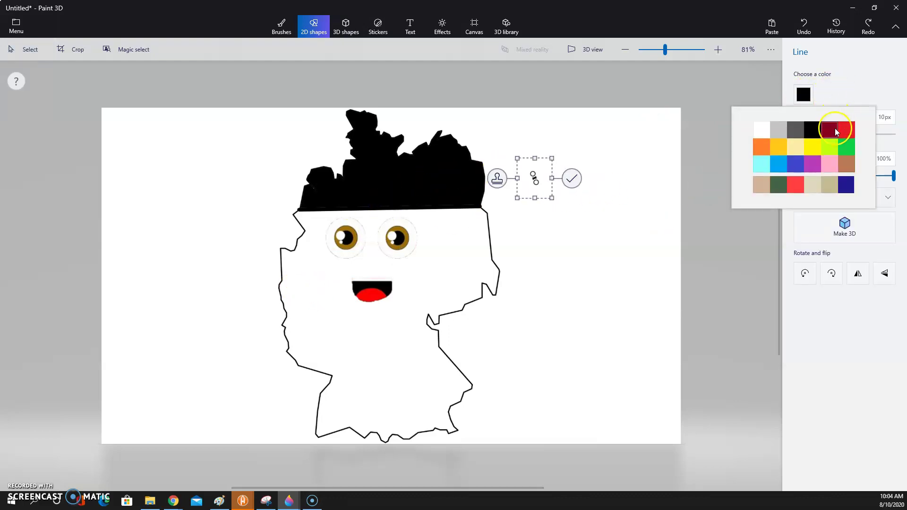
left_click(840, 127)
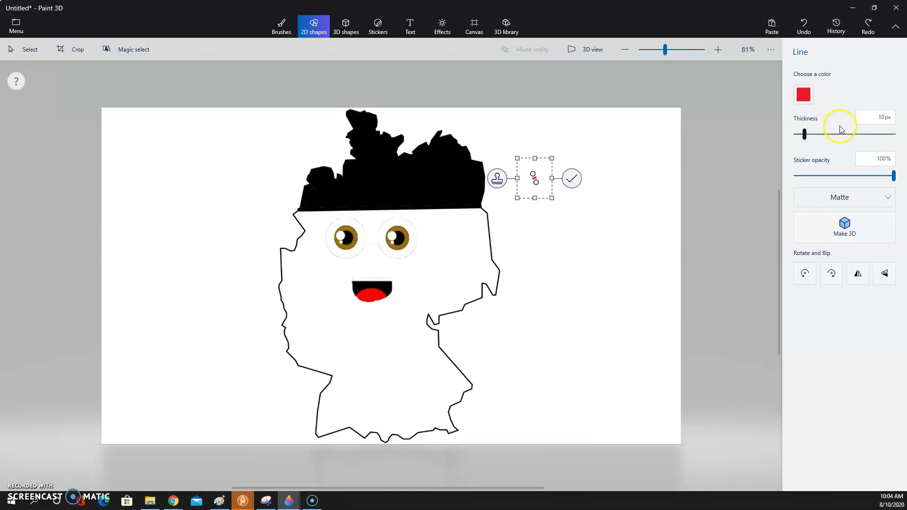
left_click(808, 33)
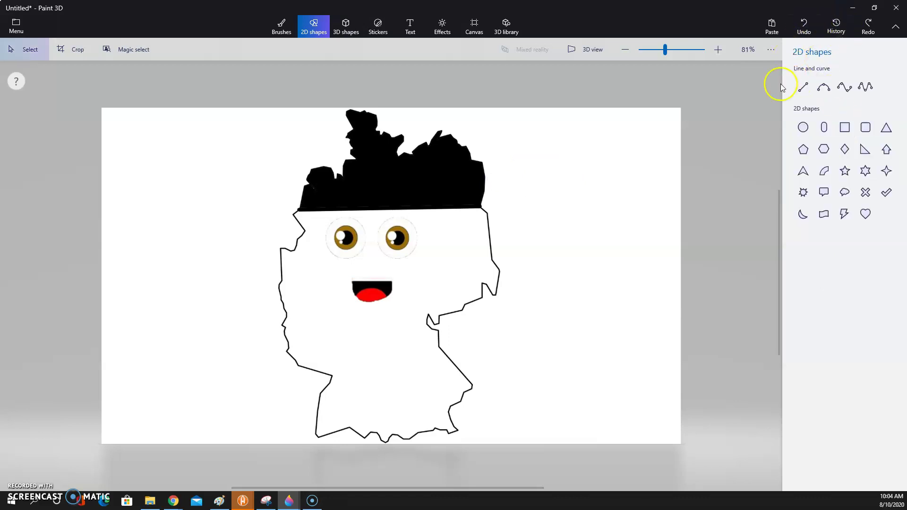
- Draw a horizontal red line from the map's left border to the lower left edge of the mouth
left_click(803, 86)
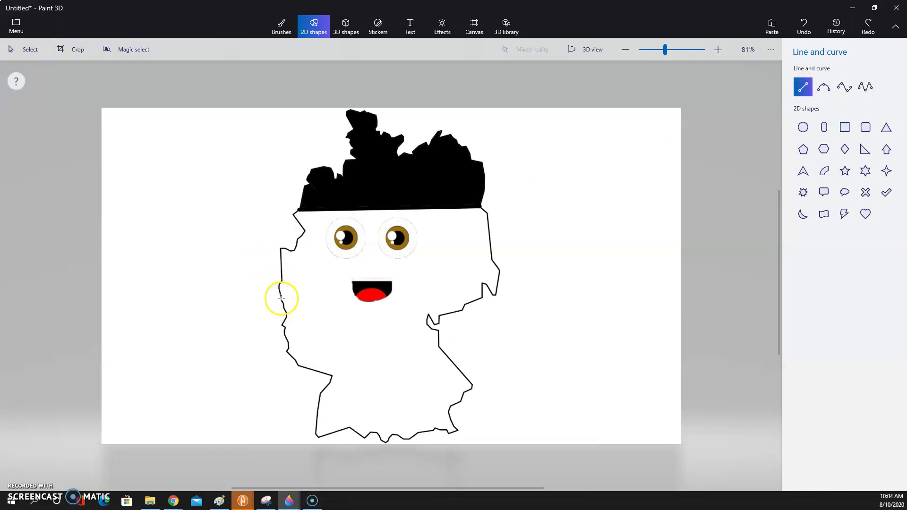
mouse_move(303, 299)
left_mouse_down()
mouse_move(415, 299)
mouse_move(358, 298)
left_mouse_up()
left_click(548, 215)
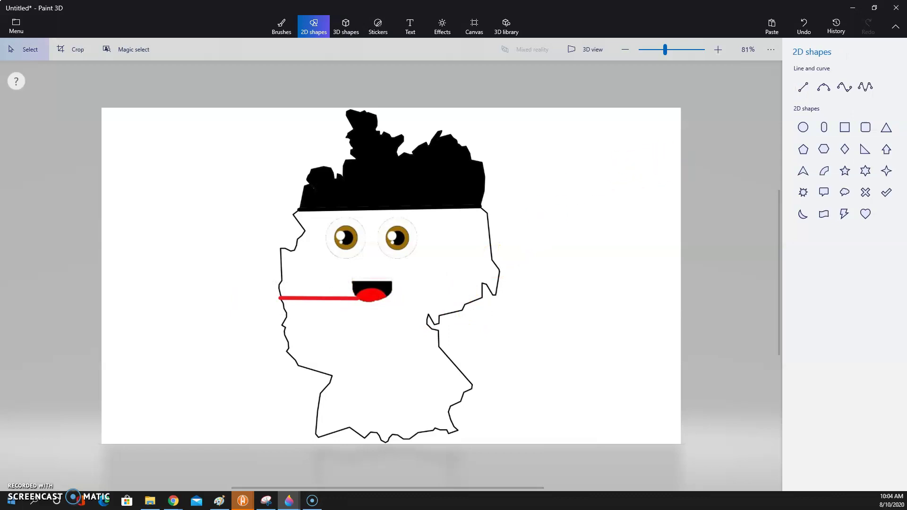
- Draw a red line from the lower right edge of the mouth to the map's right border
left_click(679, 43)
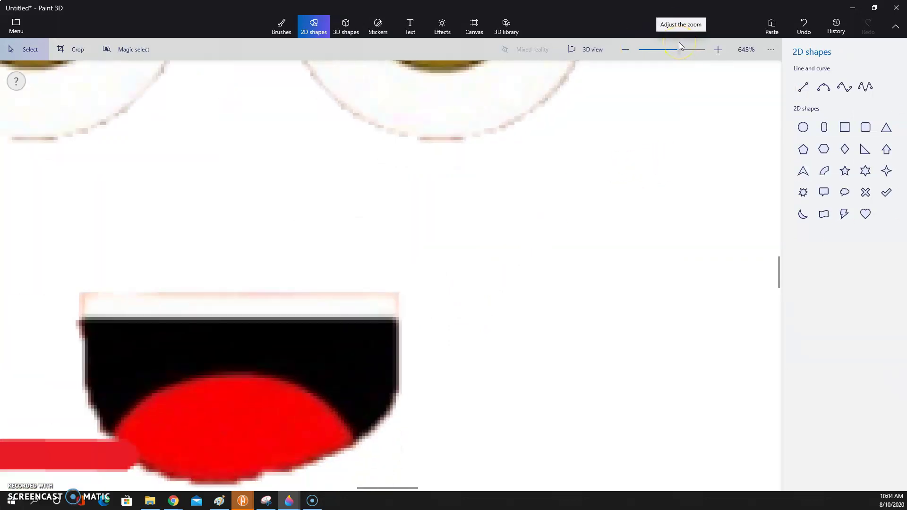
left_click(807, 88)
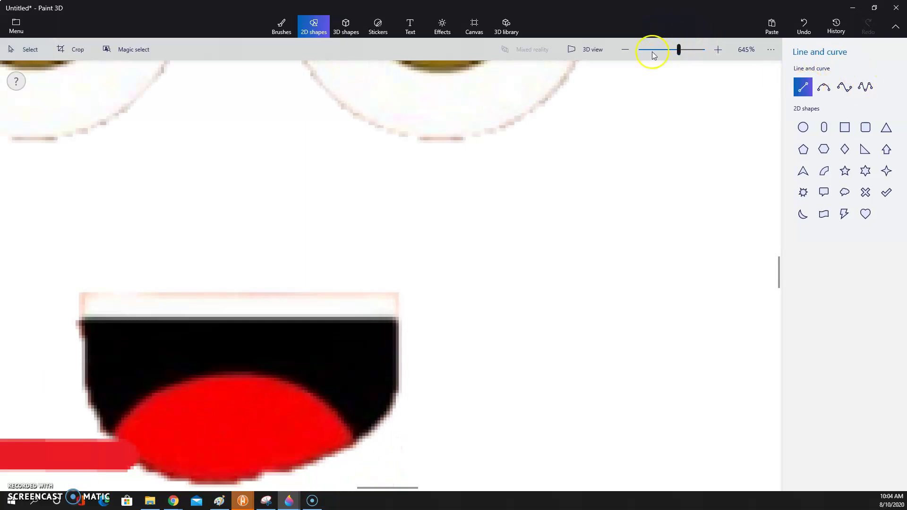
left_click(673, 49)
left_click(674, 48)
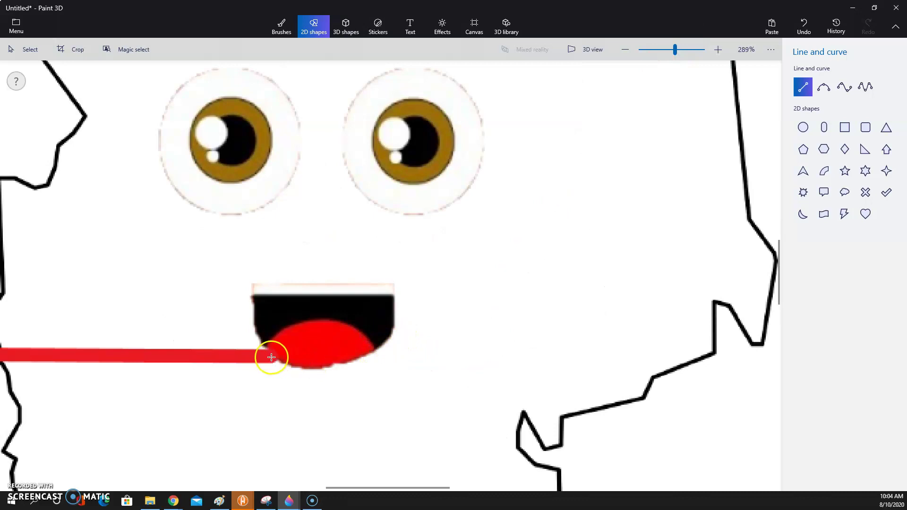
mouse_move(301, 358)
left_mouse_down()
mouse_move(510, 344)
mouse_move(664, 346)
mouse_move(658, 359)
mouse_move(685, 362)
left_mouse_up()
left_click(607, 245)
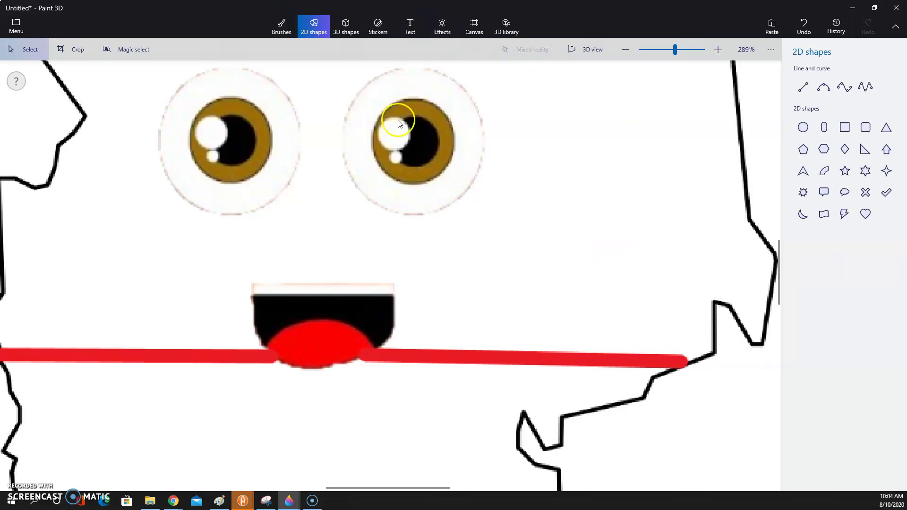
- Trace around the white of the left eye with a red 5 px pixel pen
left_click_drag(777, 257, 774, 248)
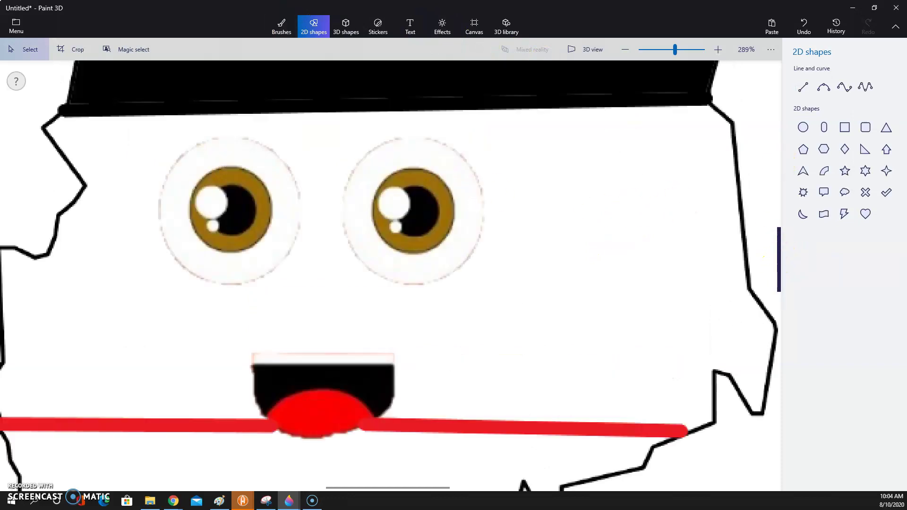
left_click_drag(675, 49, 675, 48)
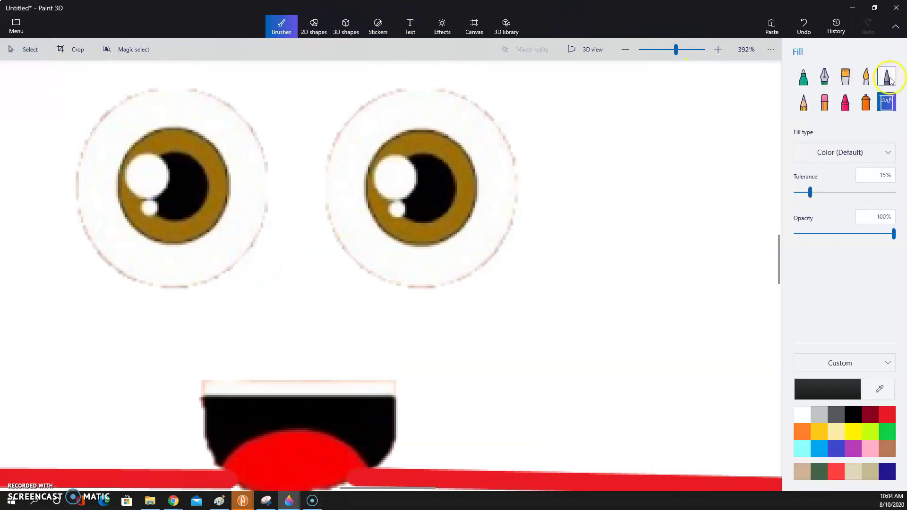
left_click(886, 76)
left_click(886, 414)
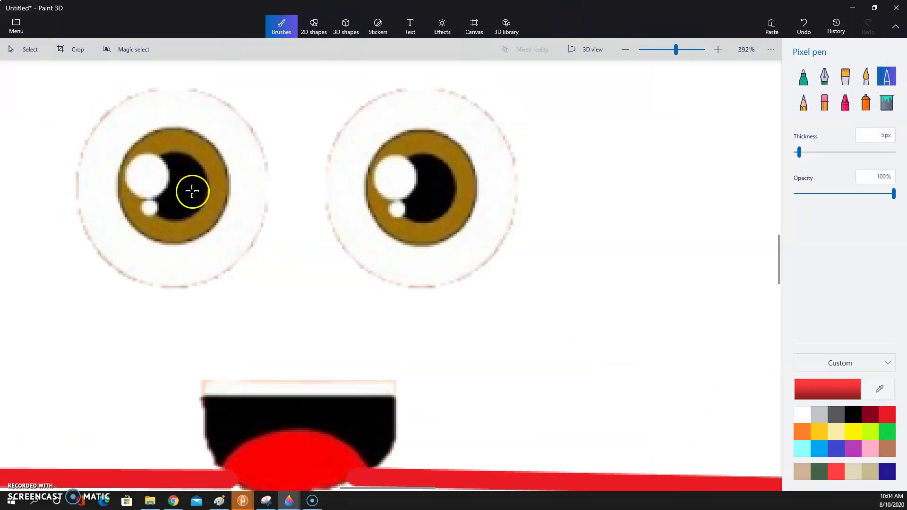
mouse_move(266, 166)
left_mouse_down()
mouse_move(258, 230)
mouse_move(224, 268)
mouse_move(154, 286)
mouse_move(127, 283)
mouse_move(97, 251)
mouse_move(73, 202)
mouse_move(69, 163)
mouse_move(104, 113)
mouse_move(151, 90)
mouse_move(223, 96)
mouse_move(250, 118)
mouse_move(266, 173)
left_mouse_up()
- Undo the stray red stroke across the right eye and trace around the white of that eye in red
left_click_drag(409, 217, 463, 320)
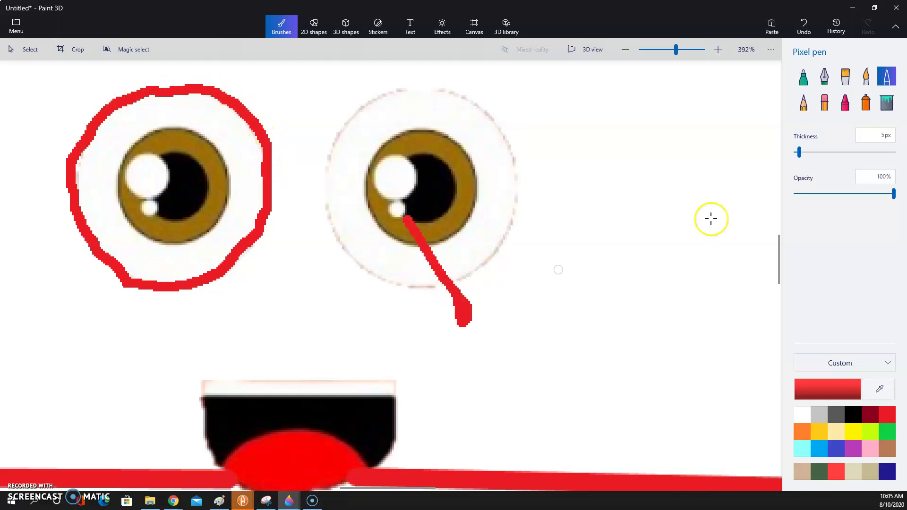
left_click(805, 29)
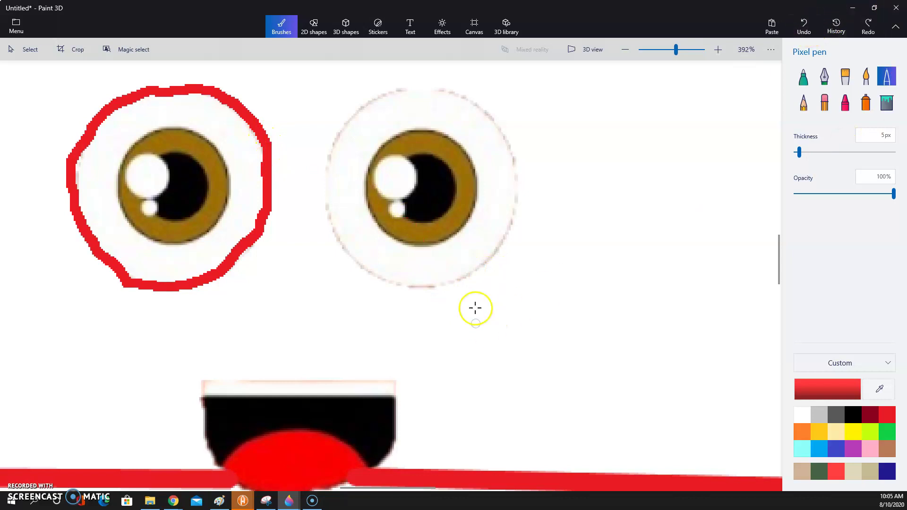
mouse_move(494, 256)
left_mouse_down()
mouse_move(451, 283)
mouse_move(373, 277)
mouse_move(338, 238)
mouse_move(320, 186)
mouse_move(318, 157)
mouse_move(355, 109)
mouse_move(430, 86)
mouse_move(502, 122)
mouse_move(516, 150)
mouse_move(518, 203)
mouse_move(496, 255)
left_mouse_up()
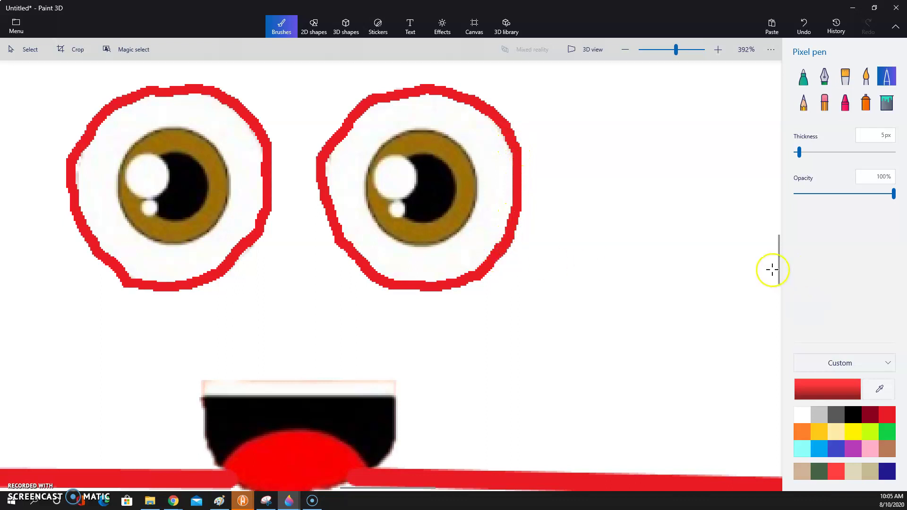
- Set the straight line thickness to 1 px on a short test line near the mouth, and remove the test line
scroll(778, 265, "down", 3)
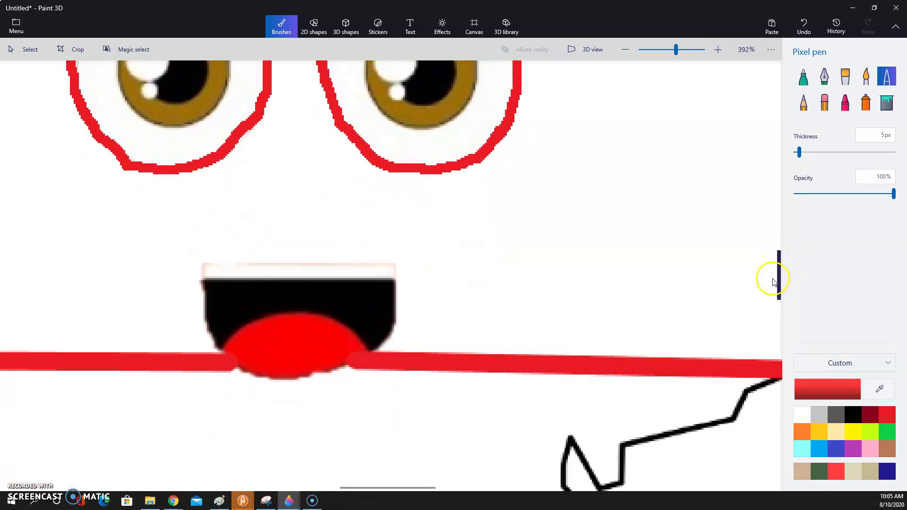
left_click_drag(678, 51, 680, 50)
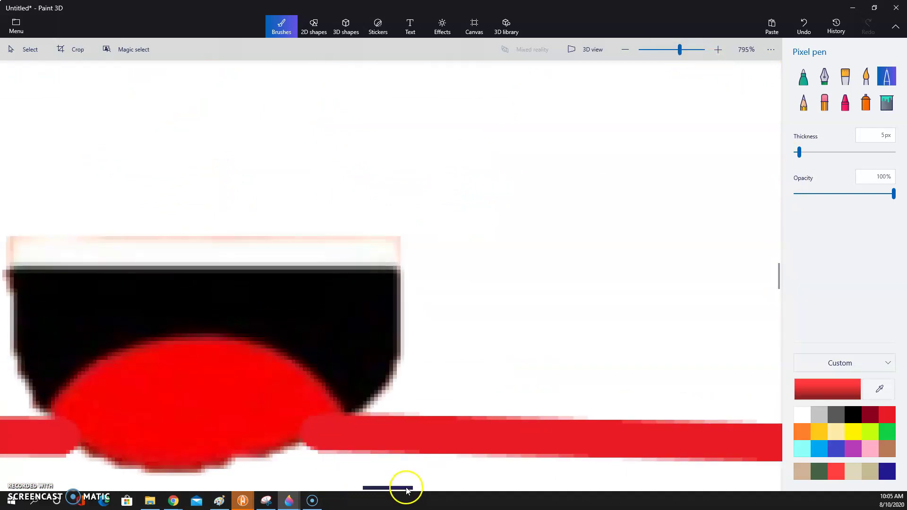
left_click_drag(405, 487, 399, 488)
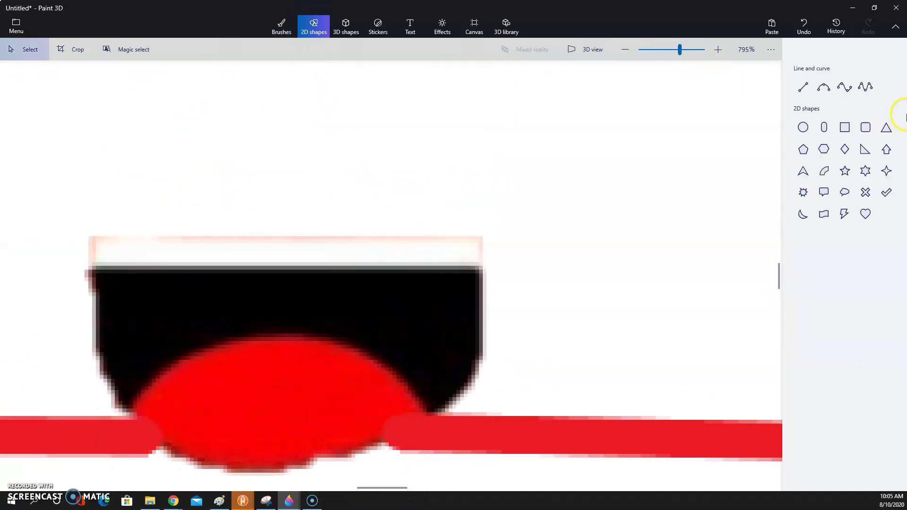
left_click(803, 87)
left_click_drag(599, 158, 624, 212)
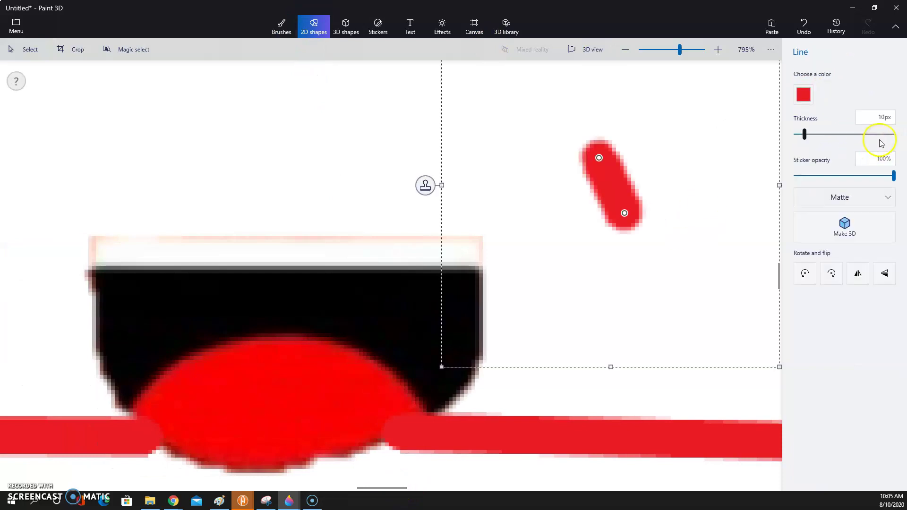
left_click_drag(802, 132, 798, 125)
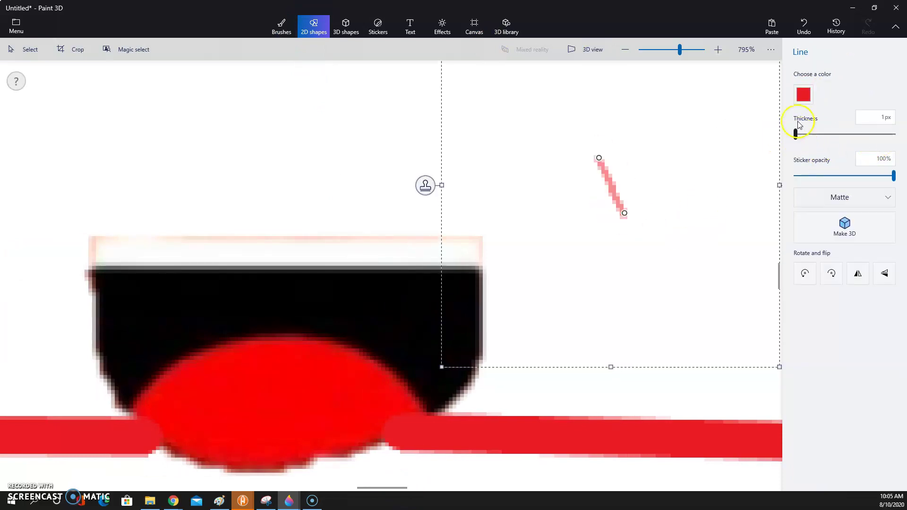
left_click(811, 33)
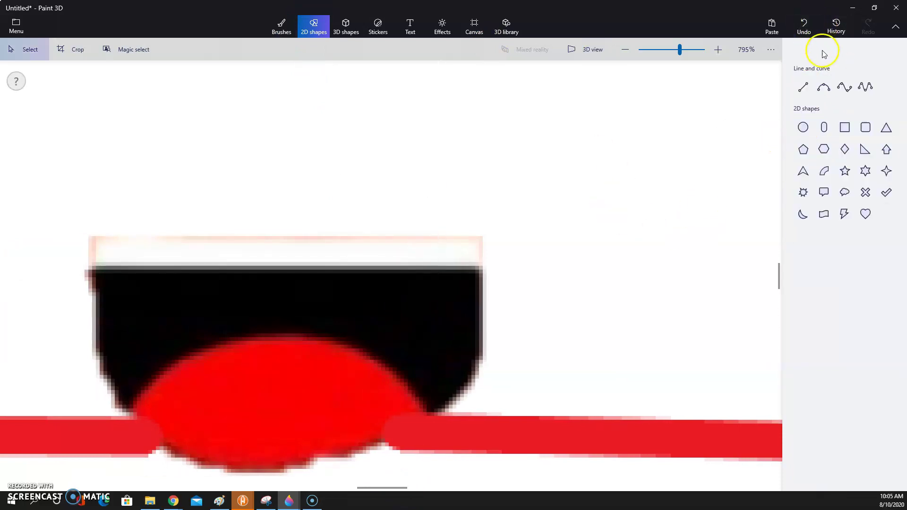
- Draw a short vertical red line along the right edge of the white teeth strip
left_click(802, 87)
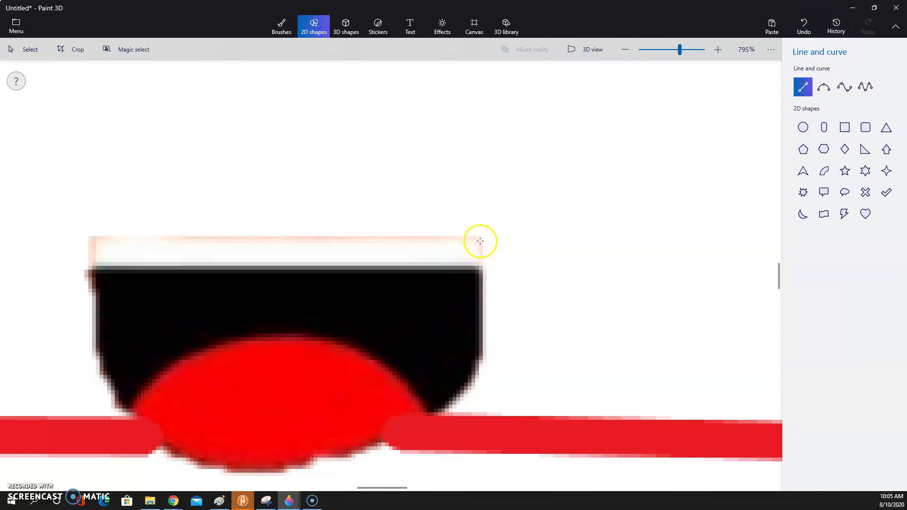
left_click_drag(479, 249, 481, 267)
left_click(656, 189)
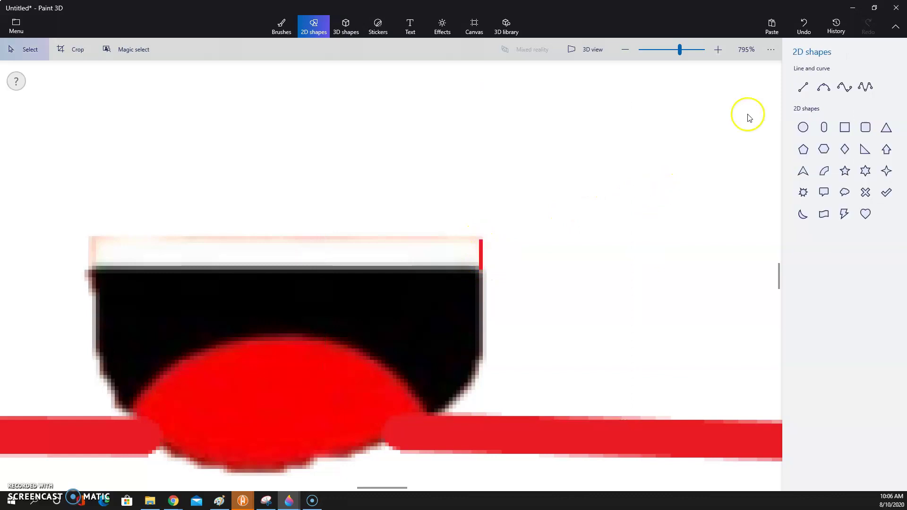
- Draw a short vertical red line along the left edge of the white teeth strip
left_click(808, 90)
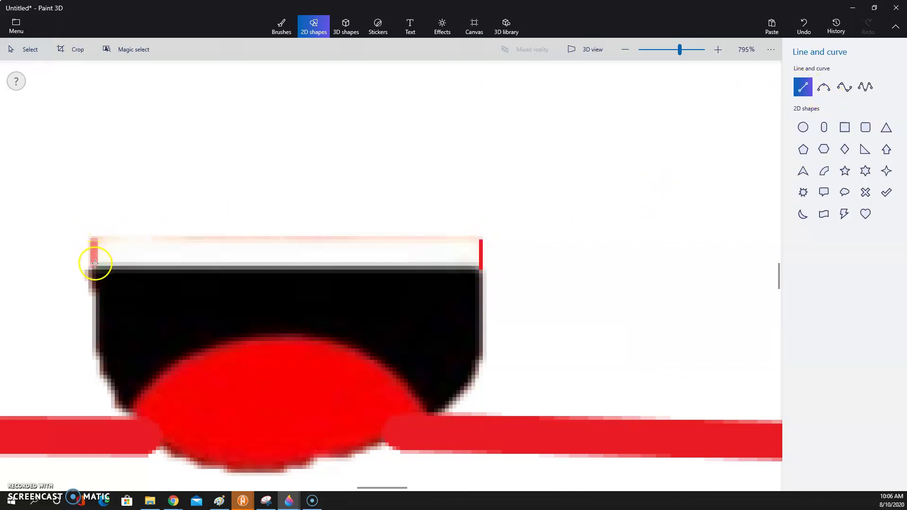
left_click_drag(95, 263, 95, 265)
left_click(524, 186)
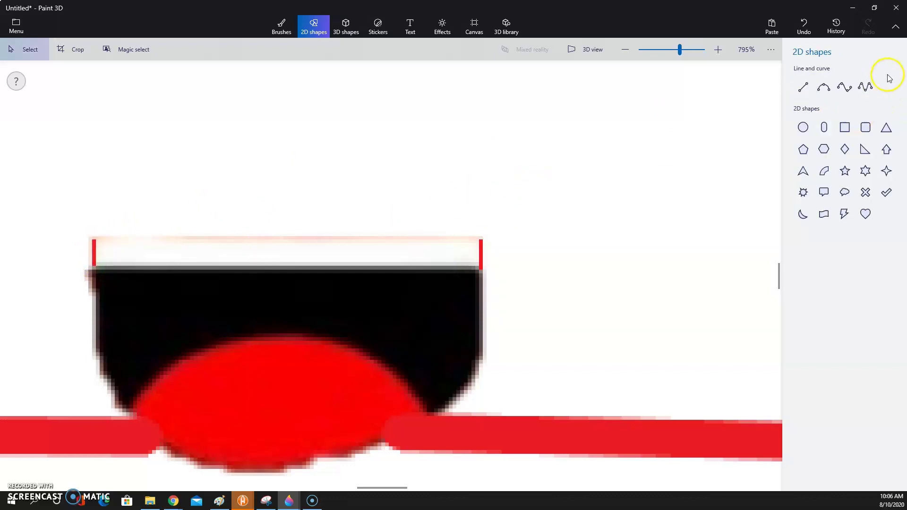
- Try a straight red line along the top edge of the teeth strip between the two vertical lines, and undo it
left_click(802, 87)
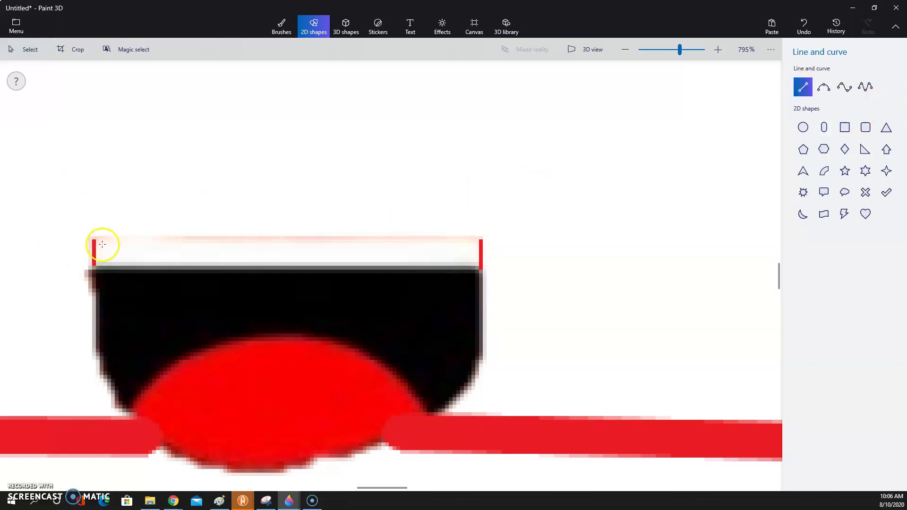
left_click_drag(94, 241, 481, 239)
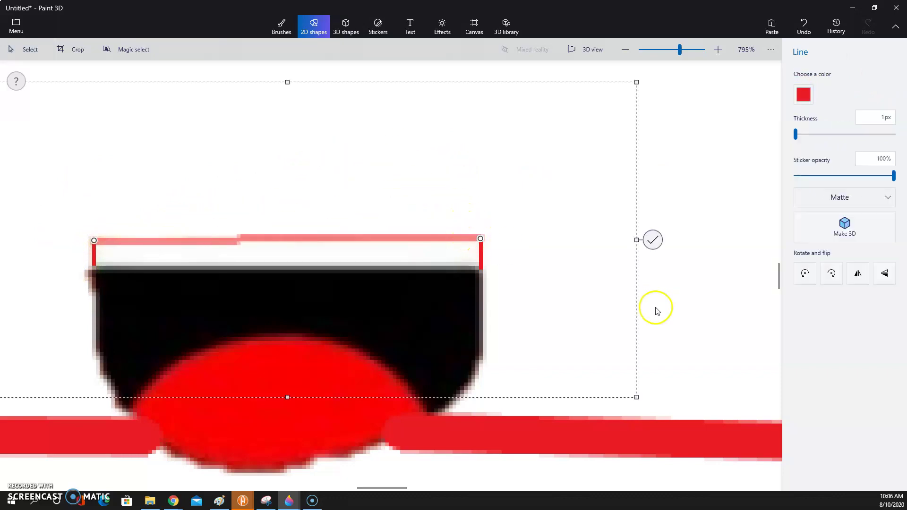
left_click(681, 311)
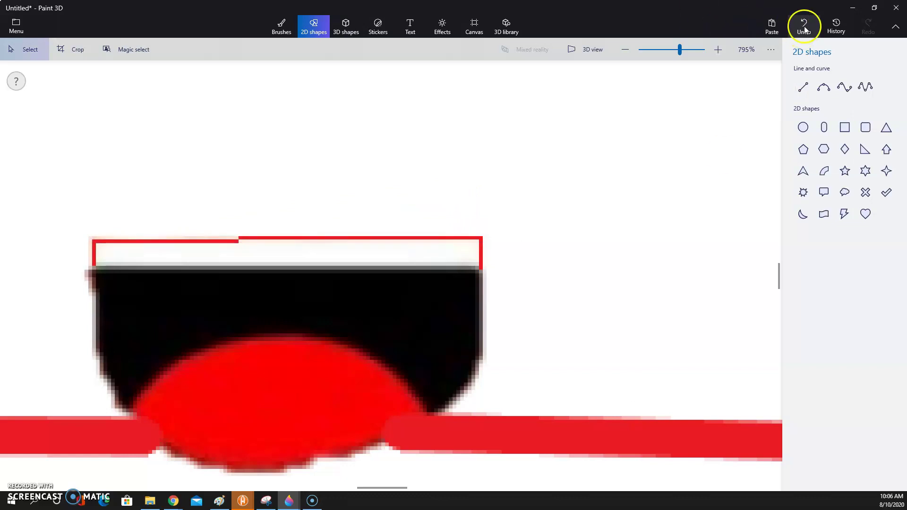
key("ctrl+z")
- Draw a level 1 px red line along the full top edge of the teeth strip, closing its outline
left_click(808, 90)
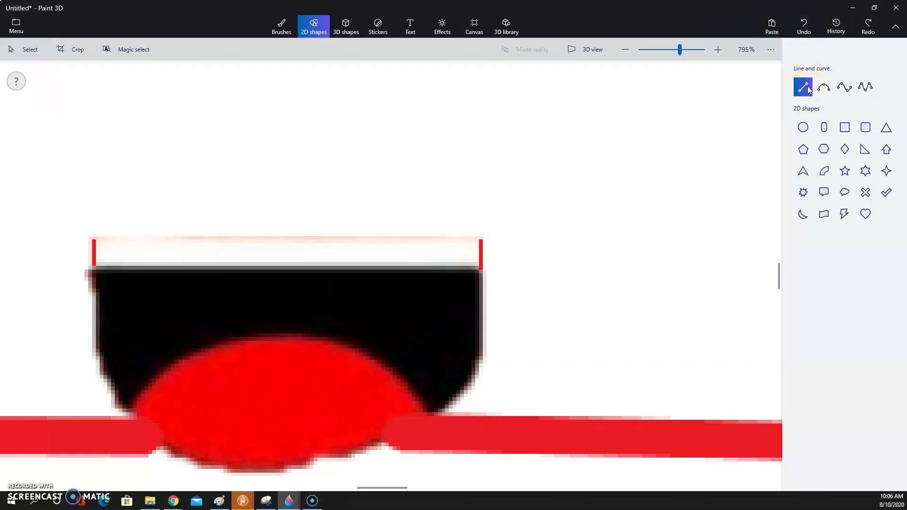
left_click_drag(92, 238, 482, 237)
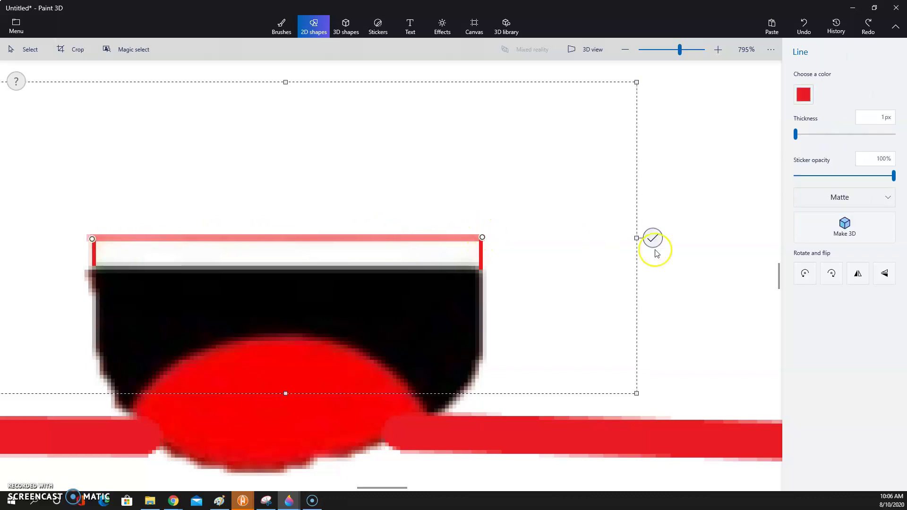
left_click(754, 209)
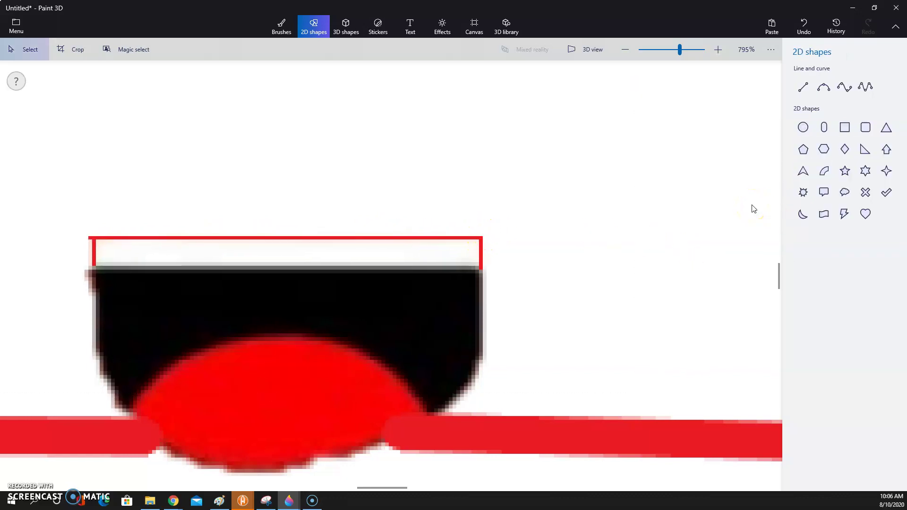
- Fill the white middle band around the eyes and mouth with red
left_click(281, 26)
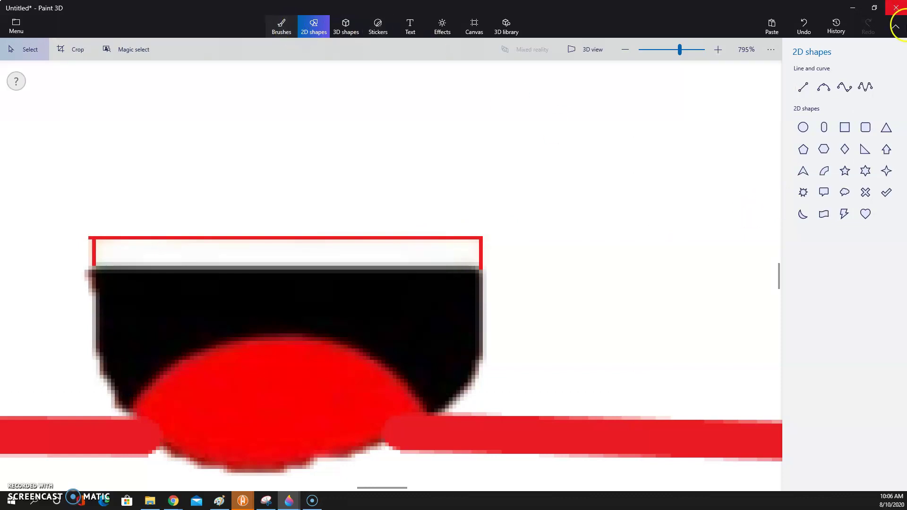
left_click(887, 101)
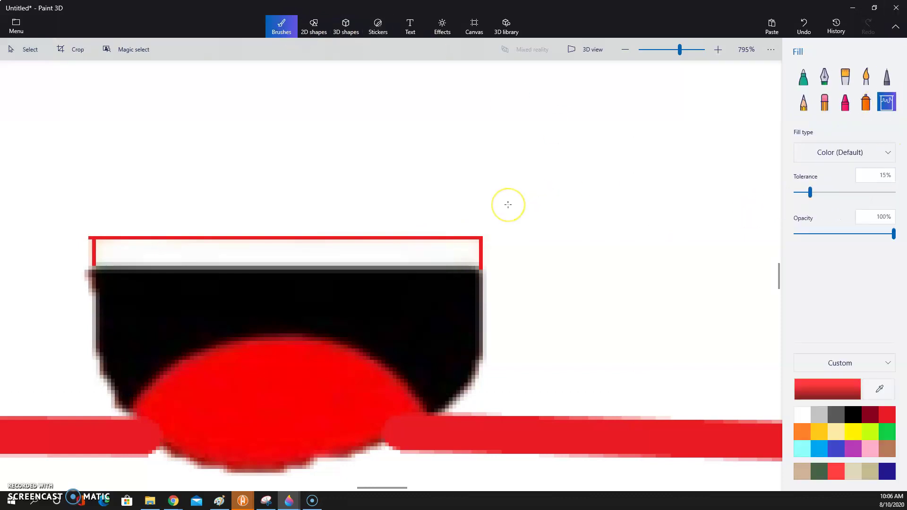
left_click(508, 205)
- Fill the white bottom band of the map with yellow and view the whole map at 100% zoom
left_click_drag(677, 49, 672, 50)
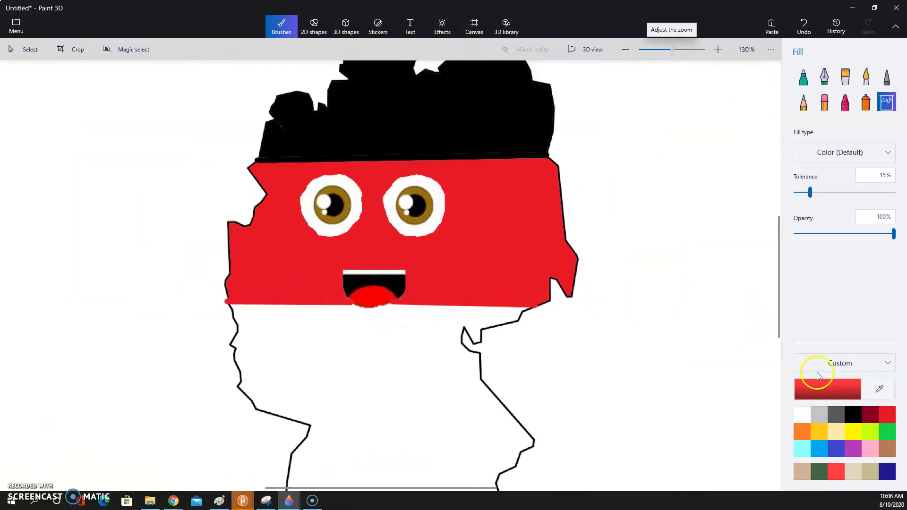
left_click(853, 428)
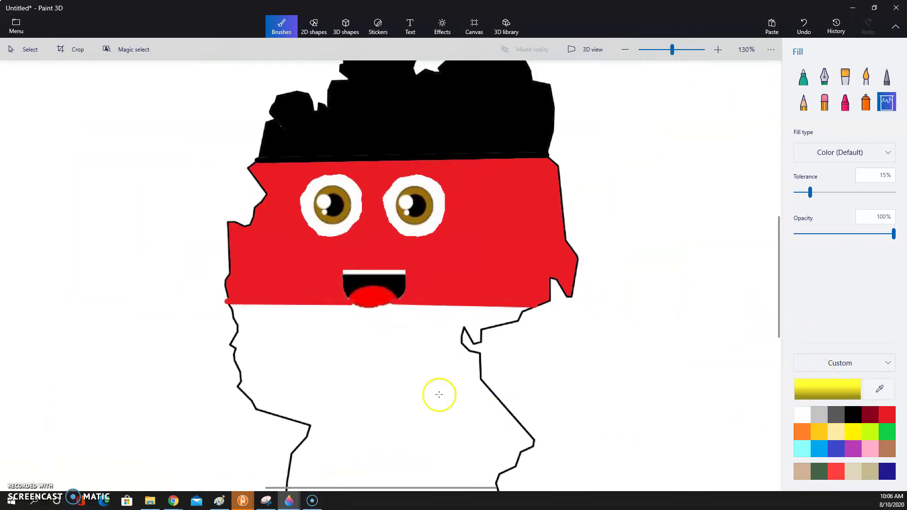
left_click(339, 370)
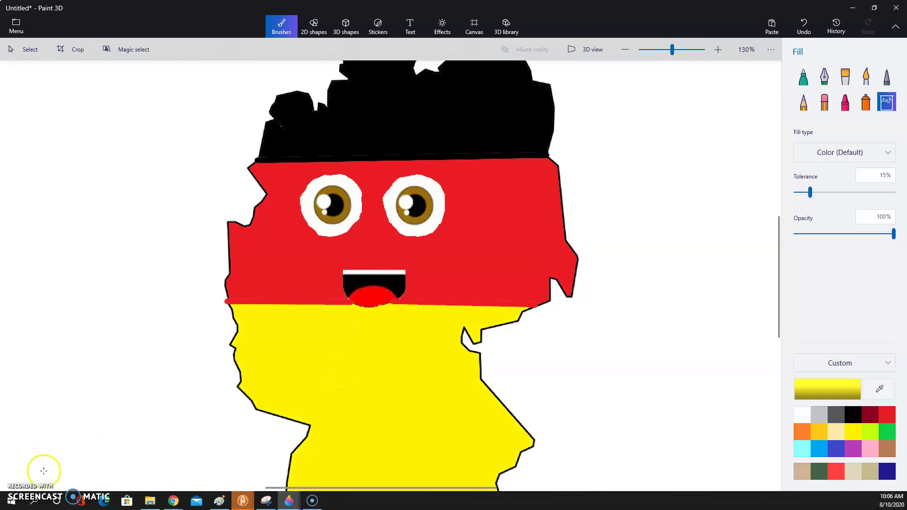
left_click_drag(672, 49, 665, 49)
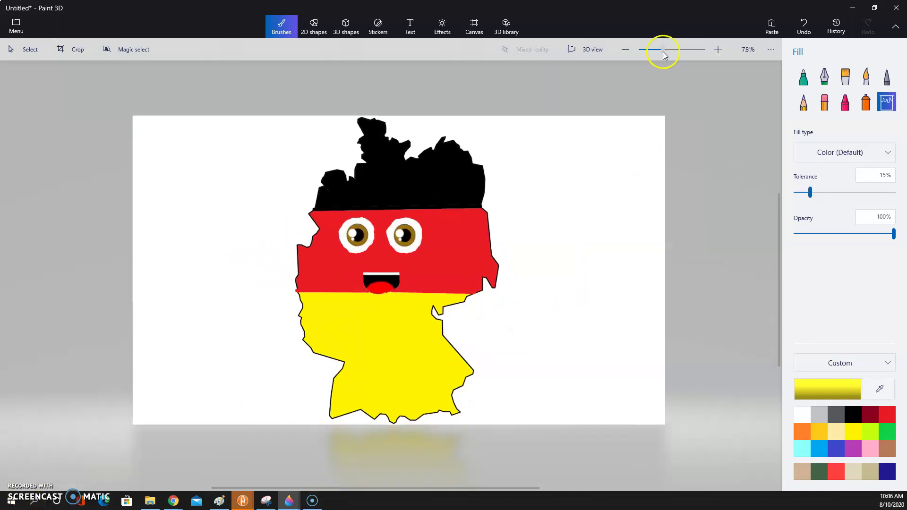
left_click(717, 49)
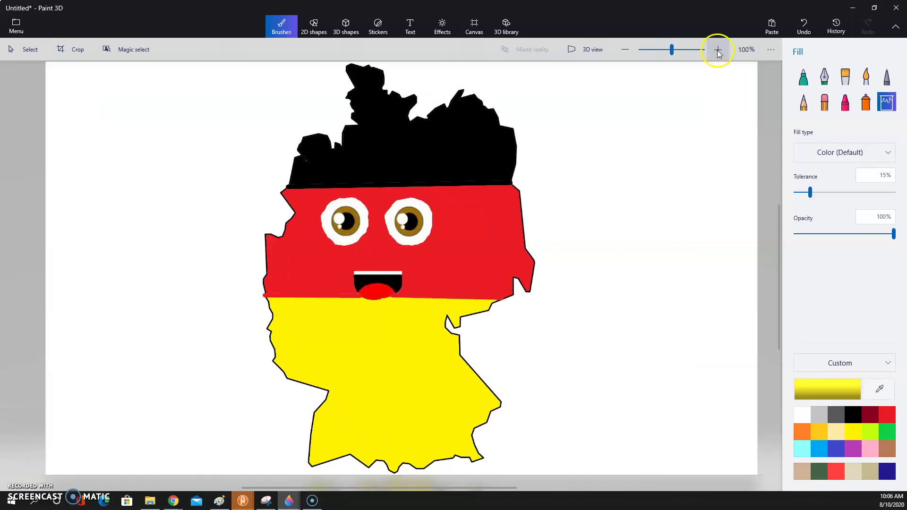